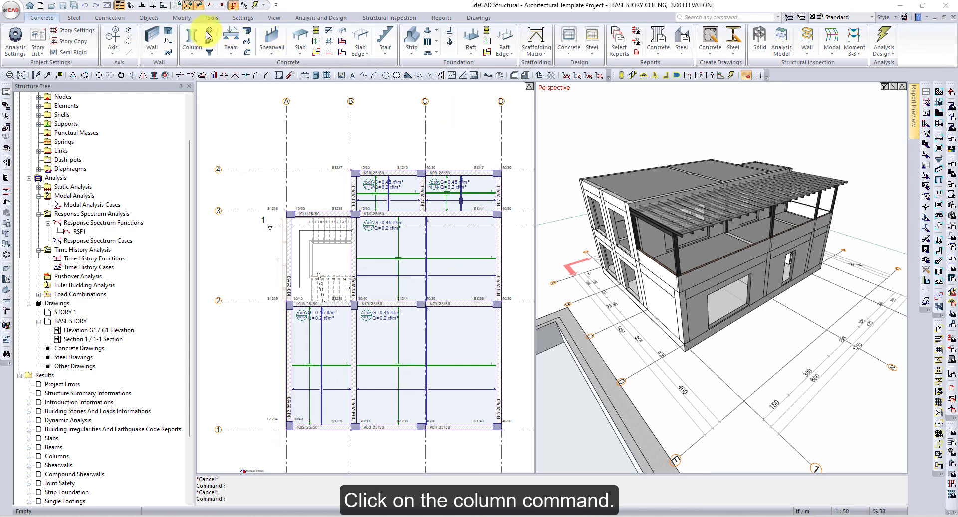
Step: Place a 40×30 cm column at grid B-3, using C-3 as the base point
left_click(199, 35)
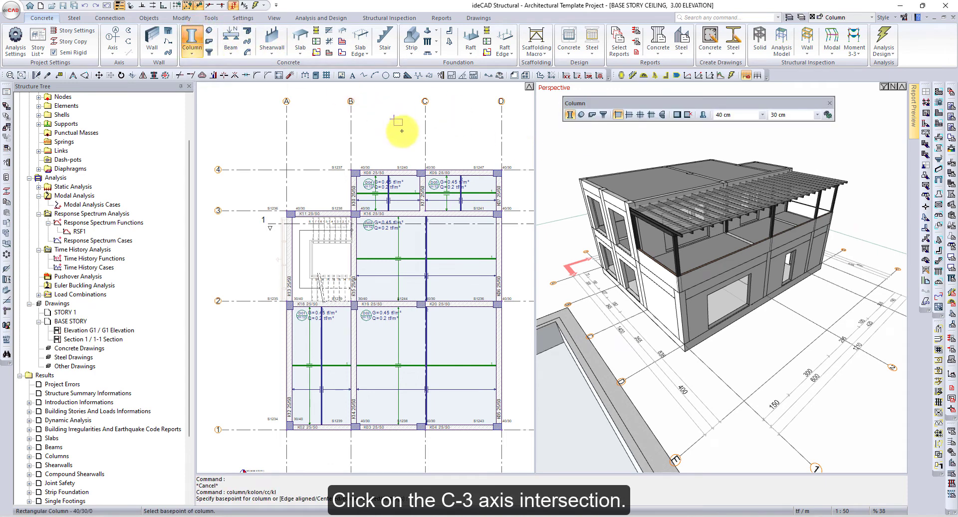
left_click(425, 212)
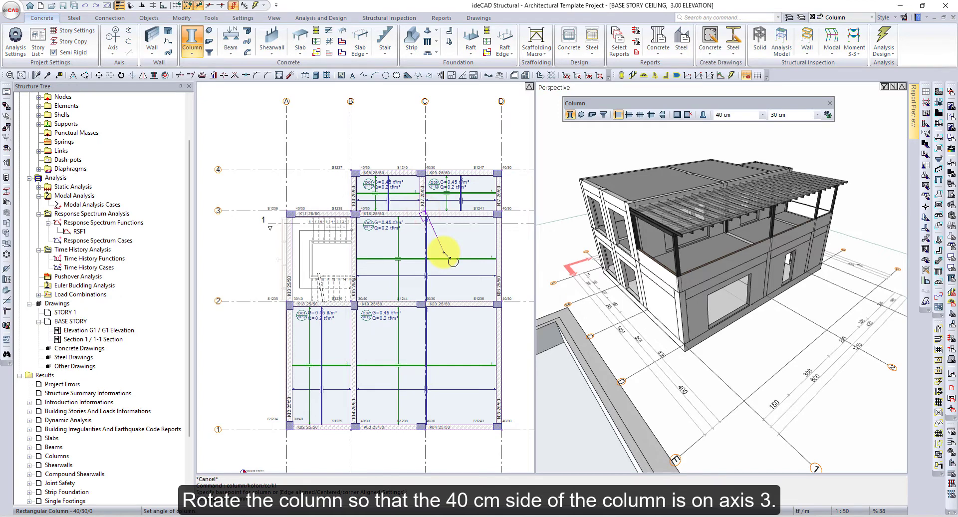
left_click(353, 212)
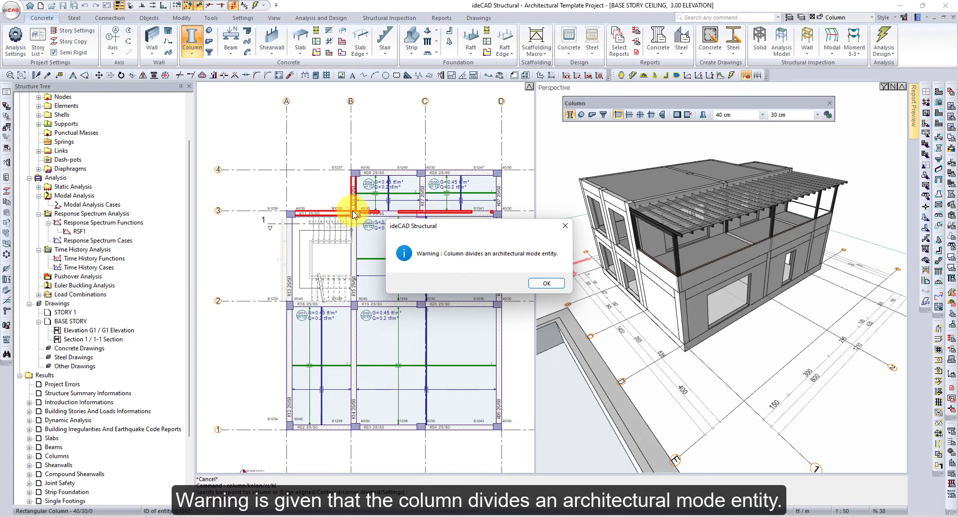
left_click(539, 283)
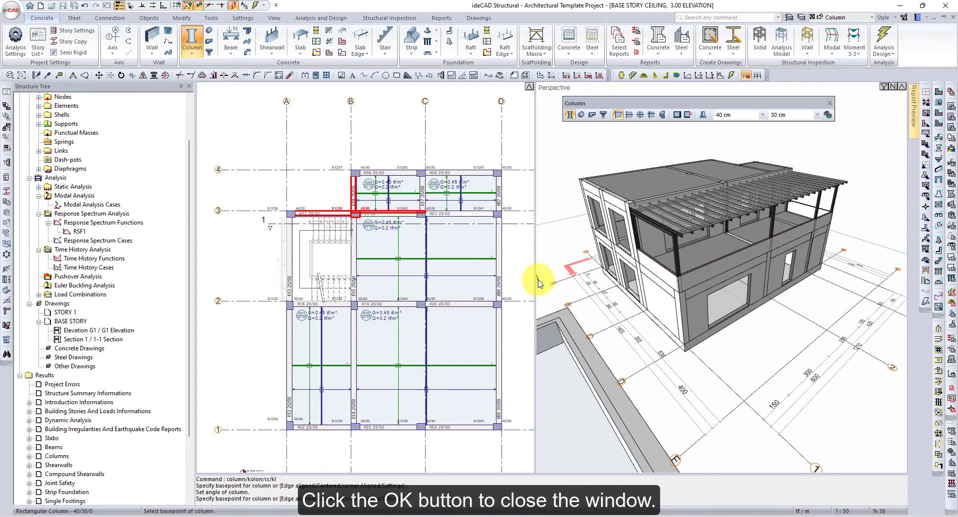
key("Escape")
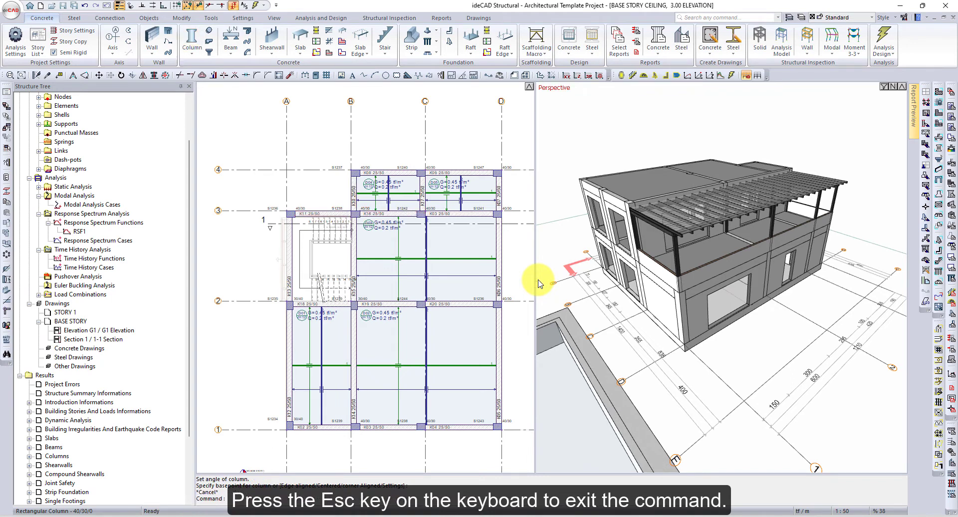
Step: Delete slabs D02 and D03 from the base story ceiling
left_click(463, 335)
left_click(456, 251)
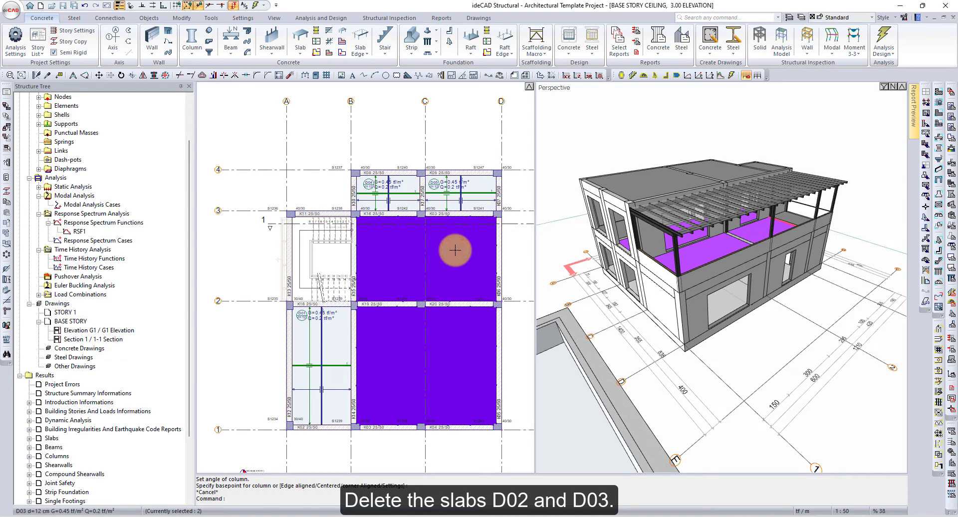
key("Delete")
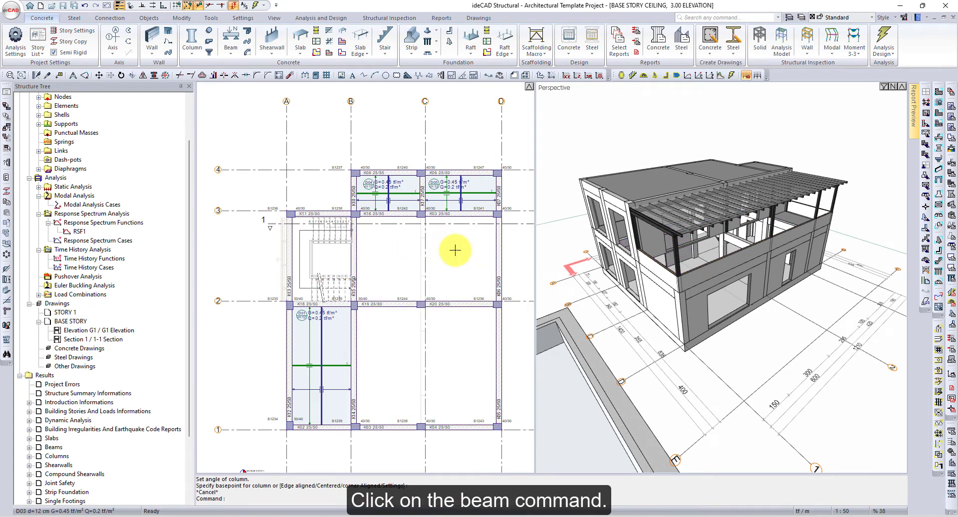
Step: Draw a 25/50 beam on the left side of axis C from grid C-1 to C-3
left_click(230, 36)
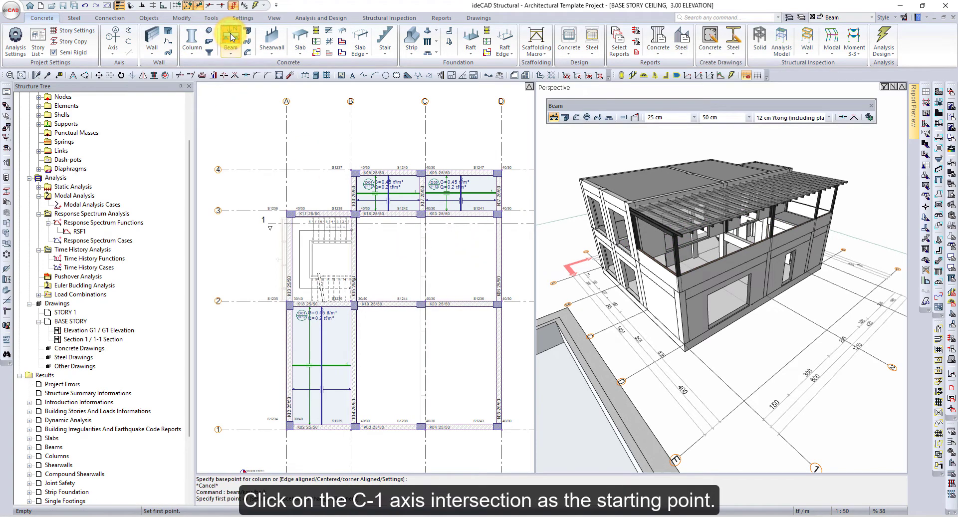
left_click(425, 429)
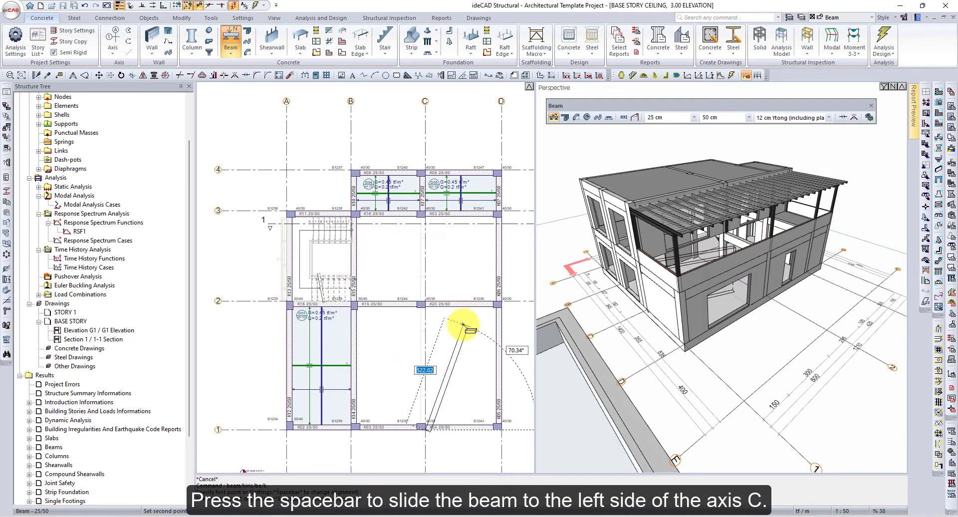
key("space")
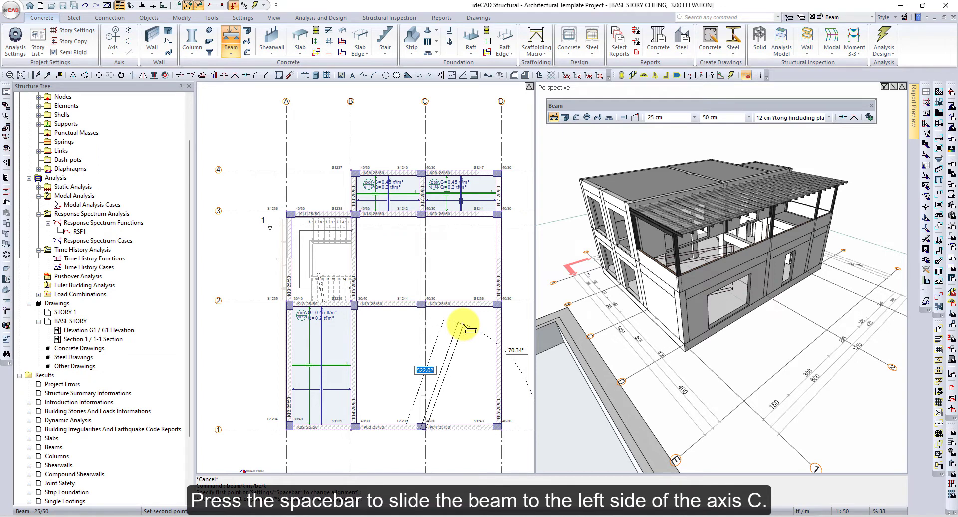
left_click(425, 213)
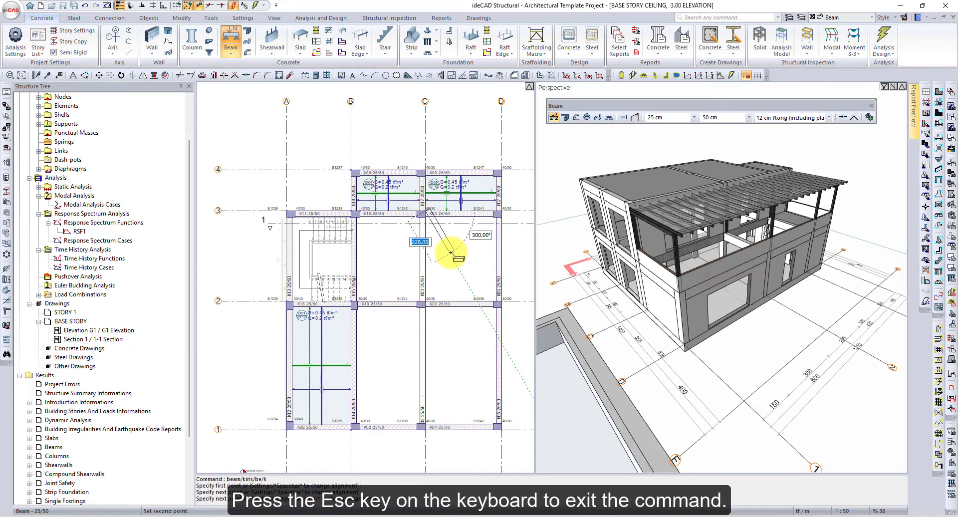
key("Escape")
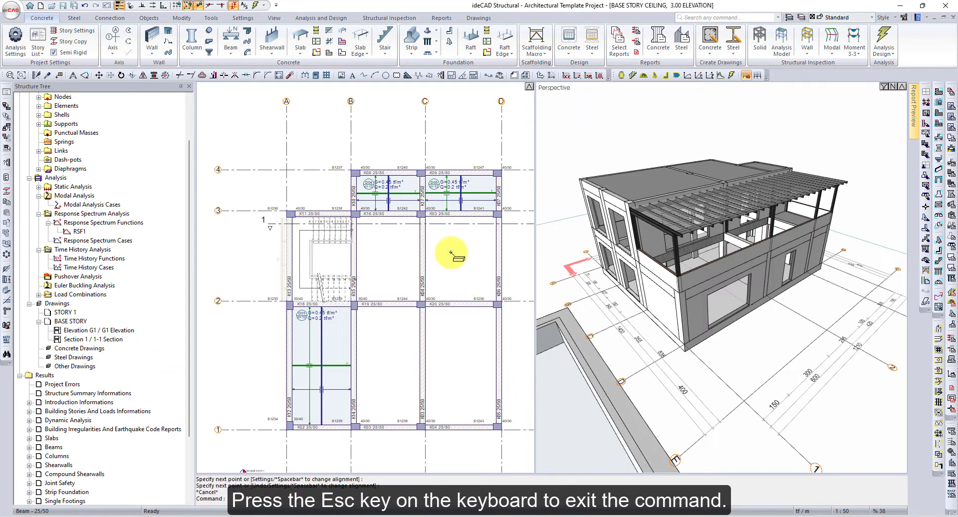
Step: Place 12 cm slabs in bays B-C/1-2, C-D/1-2, B-C/2-3 and C-D/2-3
left_click(307, 34)
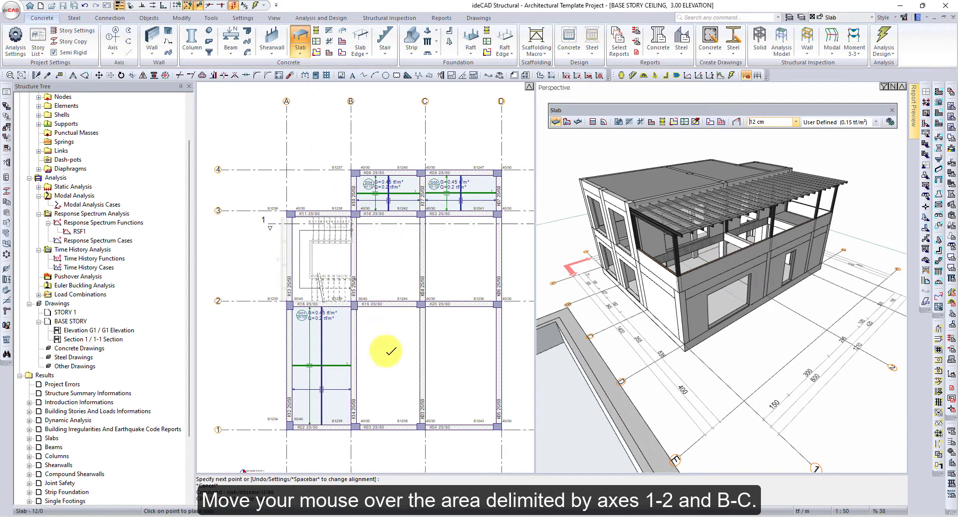
left_click(388, 382)
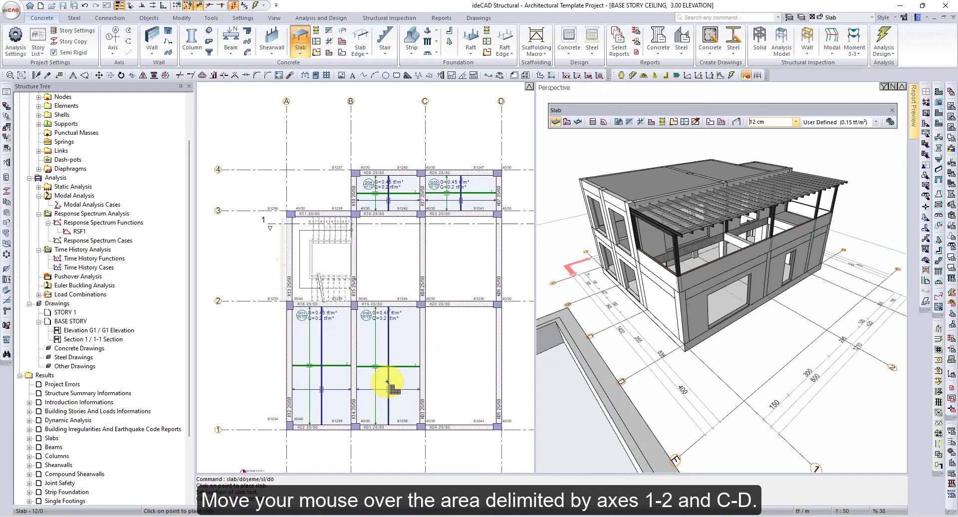
left_click(460, 367)
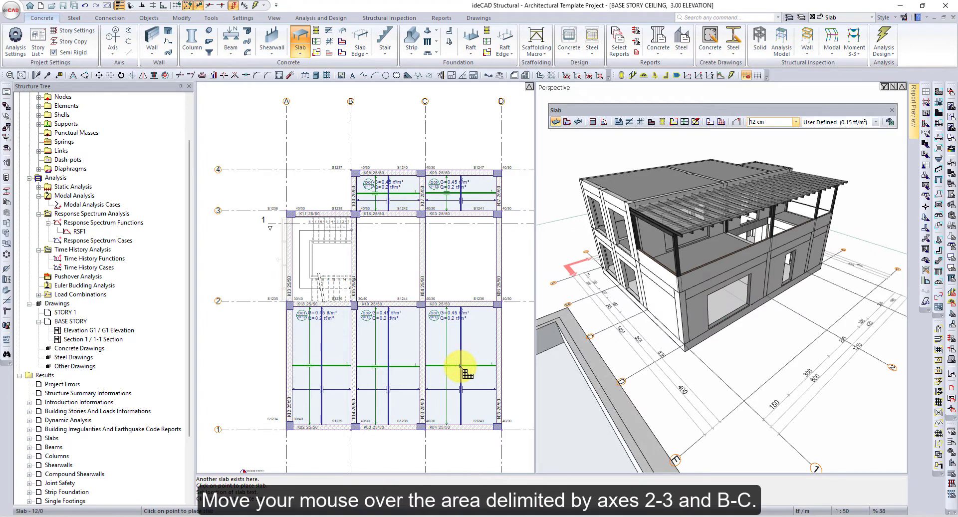
left_click(385, 250)
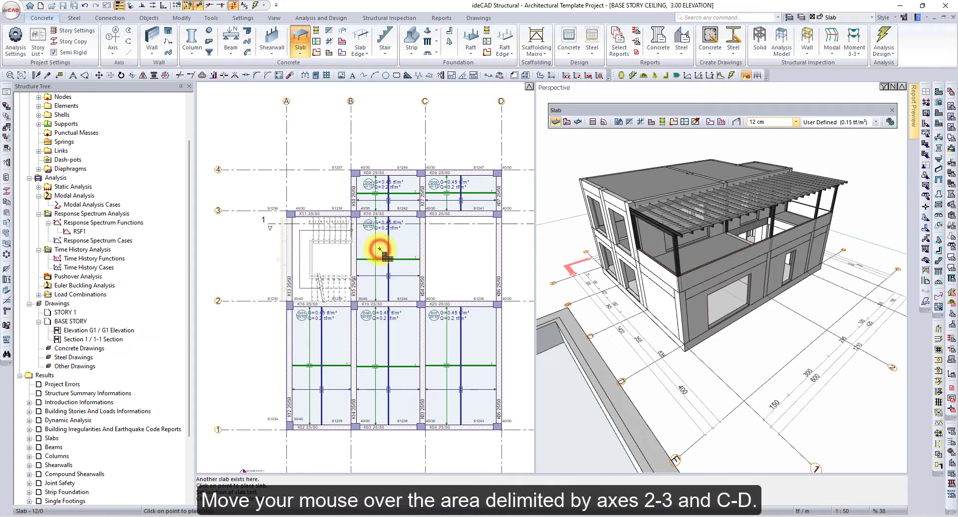
left_click(471, 256)
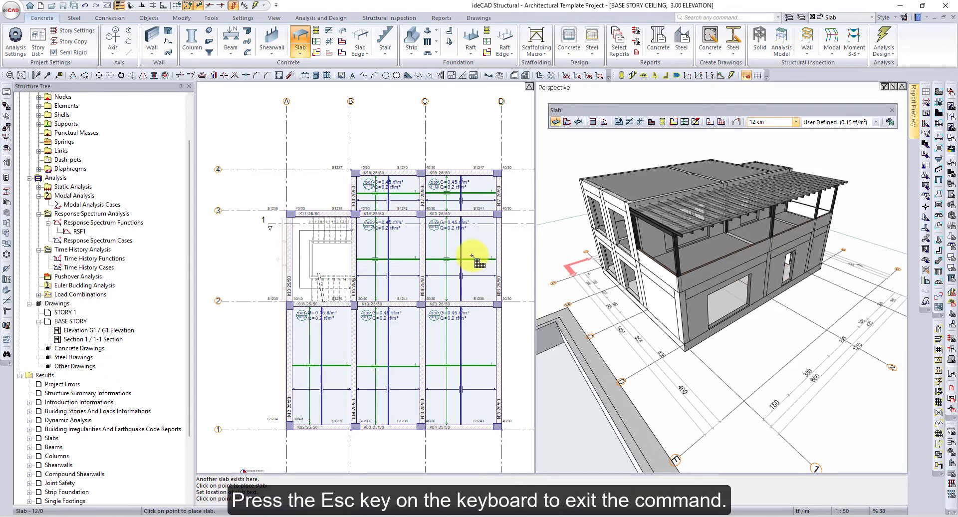
key("Escape")
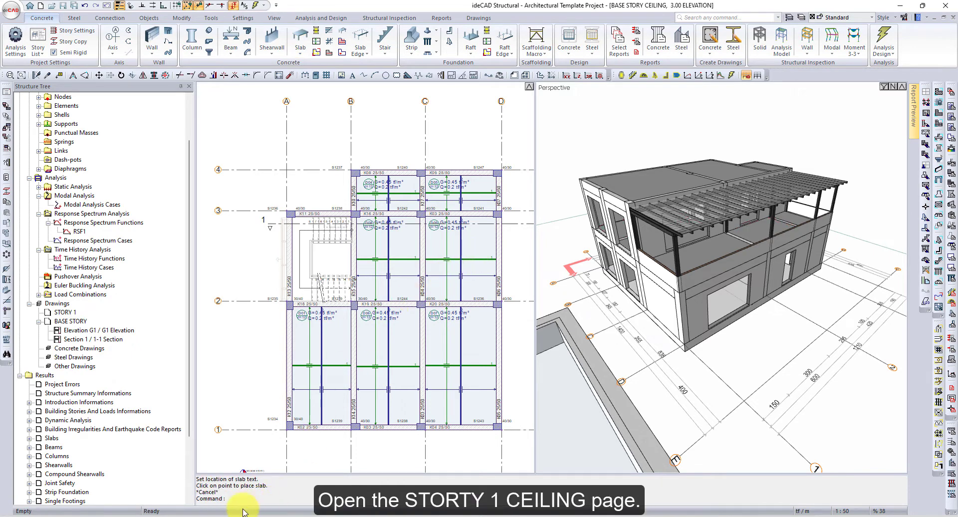
Step: On the STORY 1 CEILING plan, place a 40×30 cm column at B-3, 40 cm side along axis 3
left_click(242, 507)
left_click(279, 467)
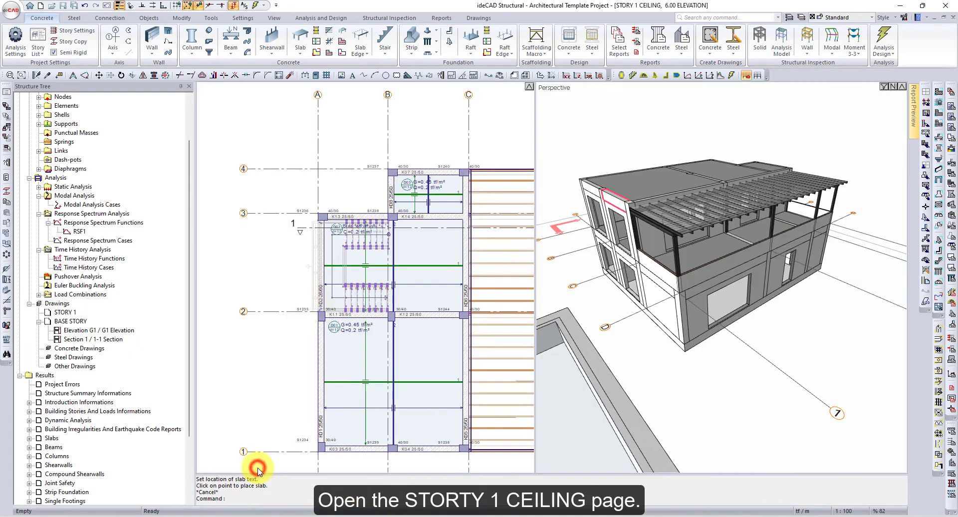
left_click(192, 39)
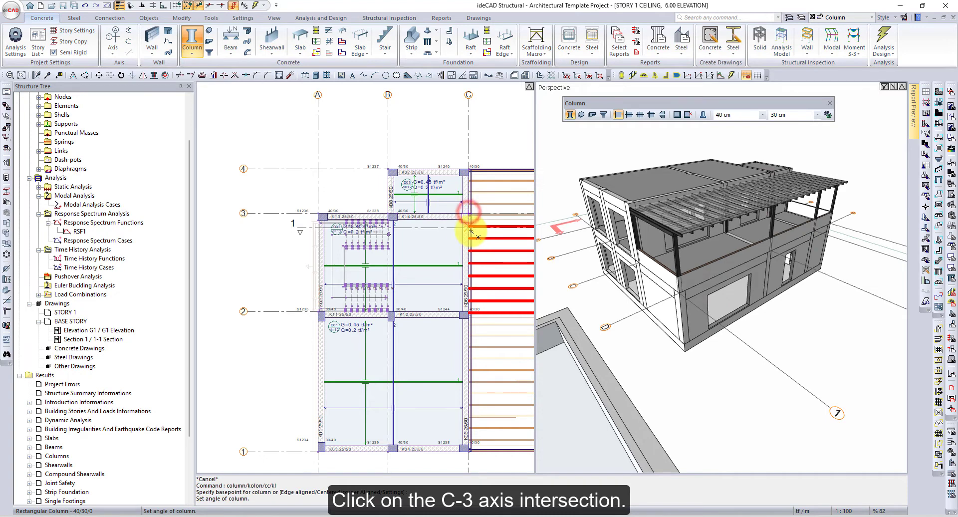
left_click(468, 213)
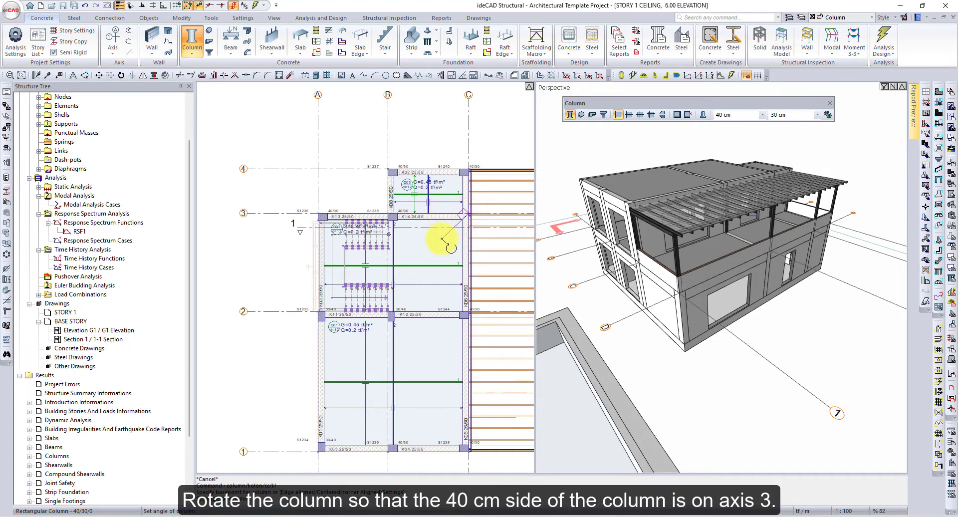
left_click(421, 219)
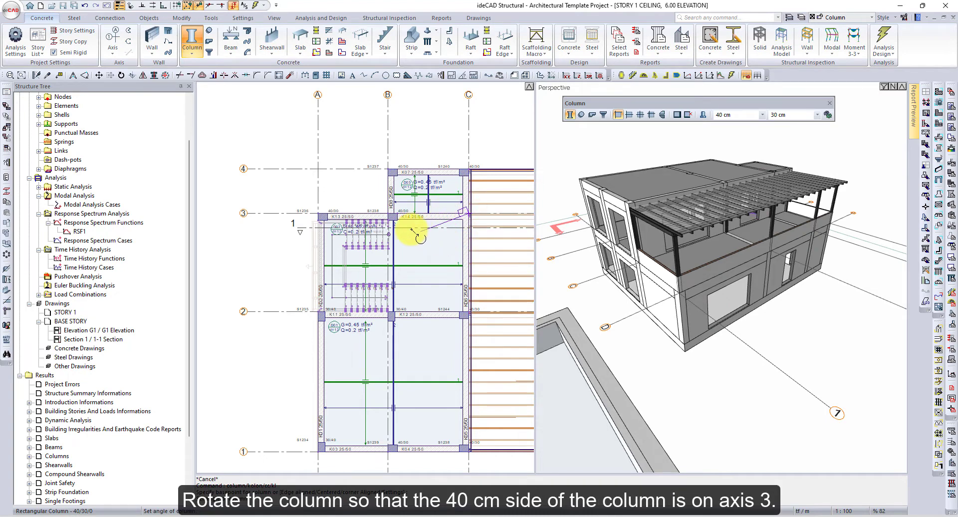
left_click(390, 215)
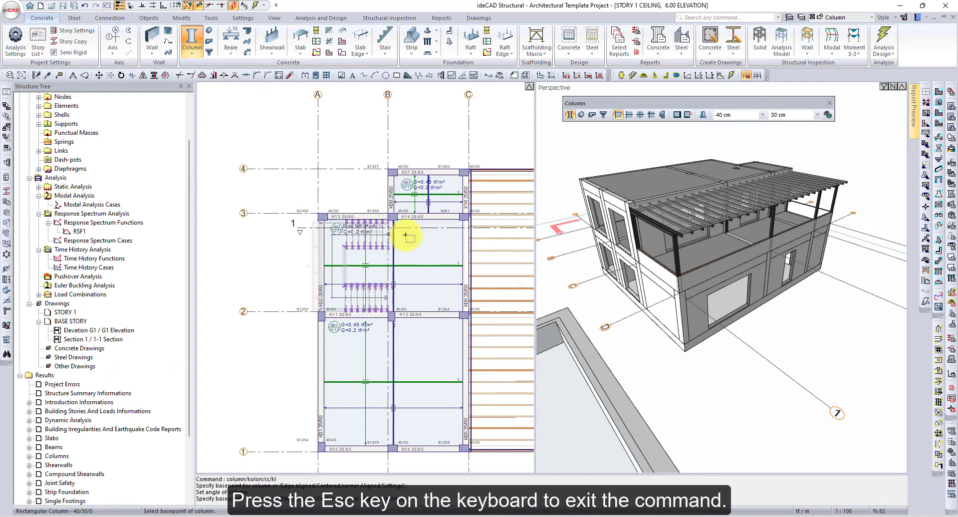
key("Escape")
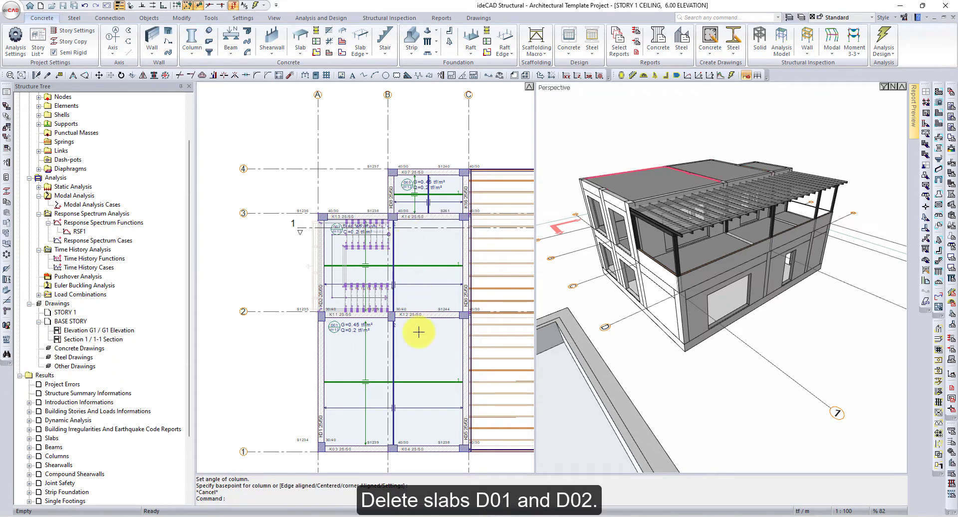
Step: Delete slabs D01 and D02 from the story 1 ceiling
left_click(417, 333)
left_click(415, 236)
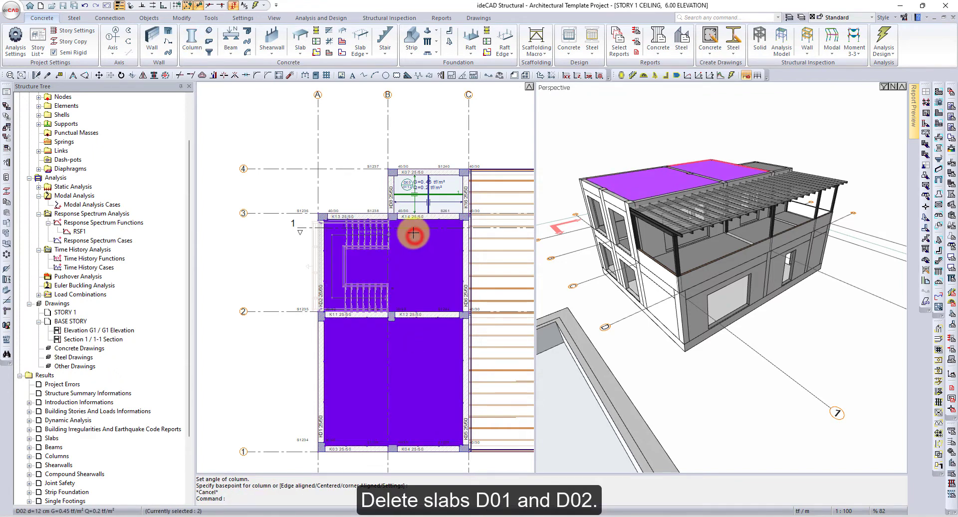
key("Delete")
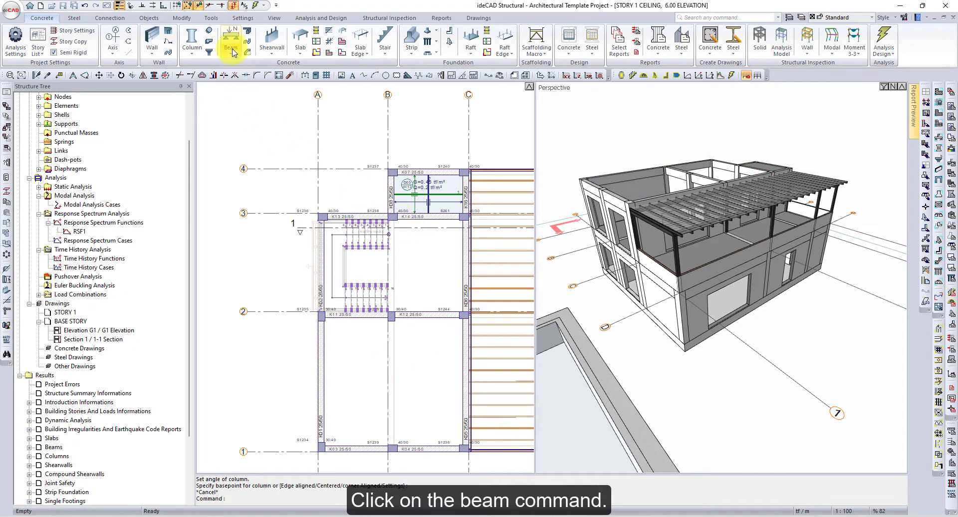
left_click(231, 38)
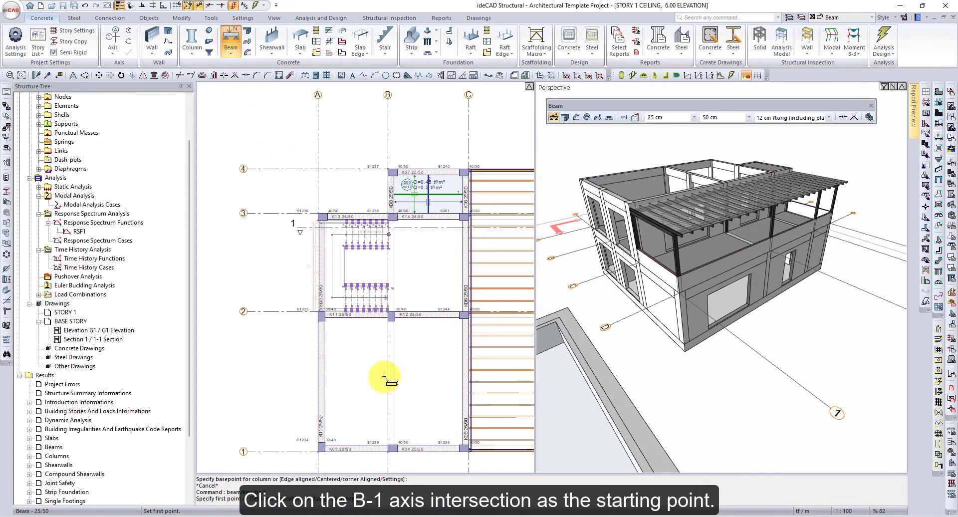
Step: Draw a 25/50 beam along the left side of axis B from grid B-1 to B-3
left_click(388, 449)
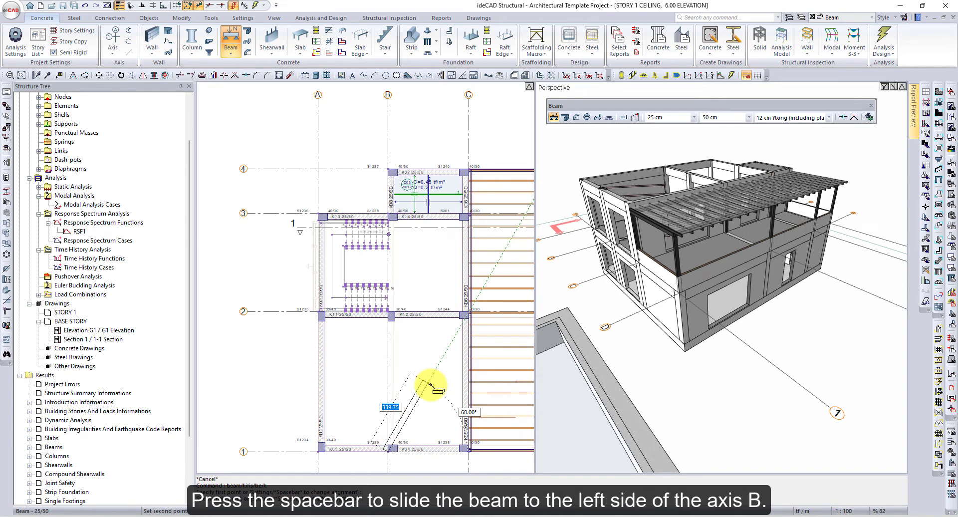
key("space")
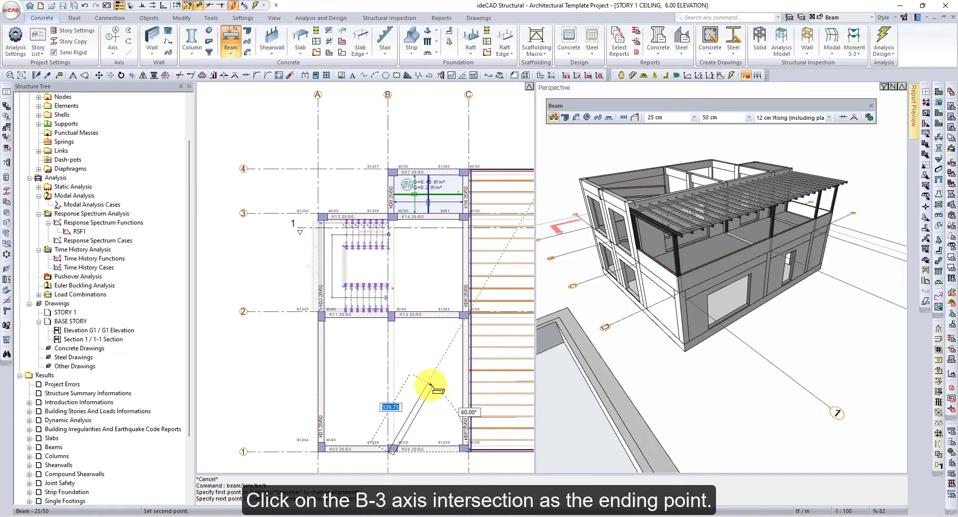
left_click(388, 215)
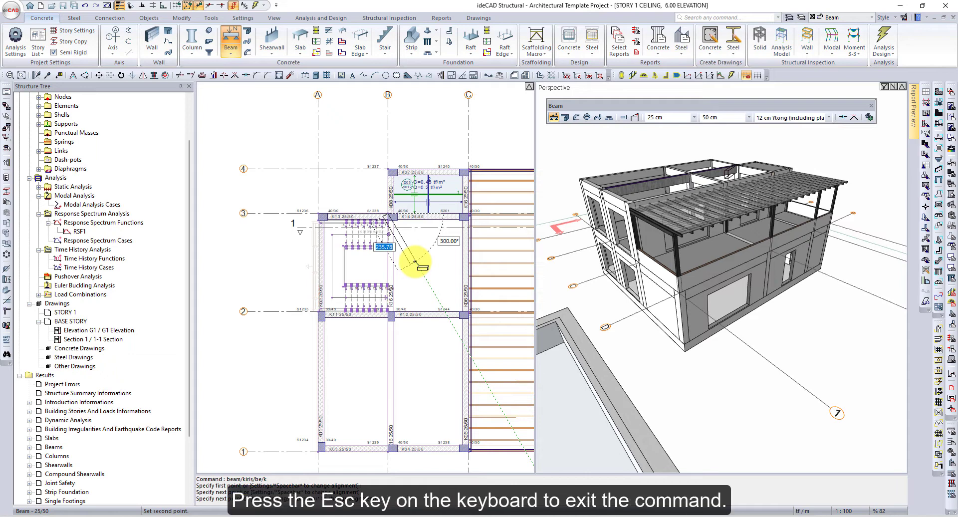
key("Escape")
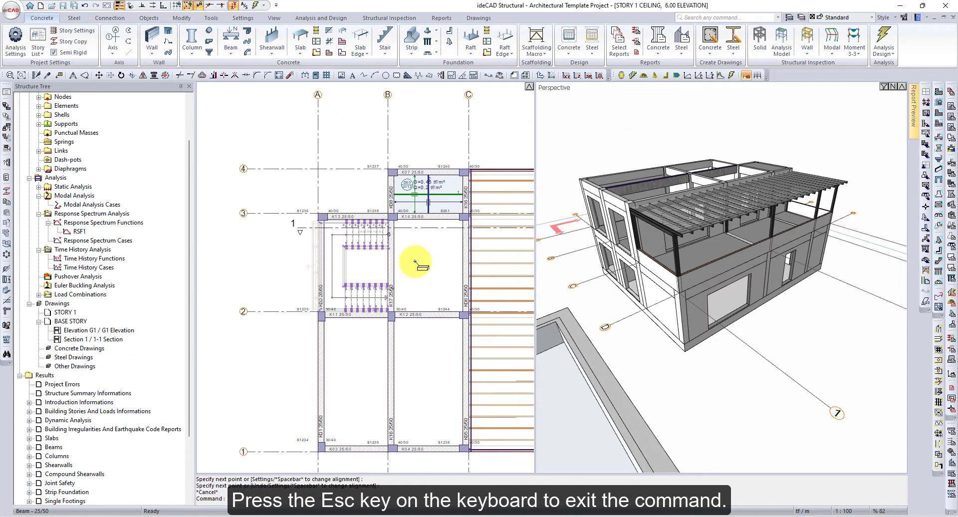
Step: Place labelled 12 cm slabs in bays A-B/1-2, A-B/2-3, B-C/1-2 and B-C/2-3
left_click(301, 43)
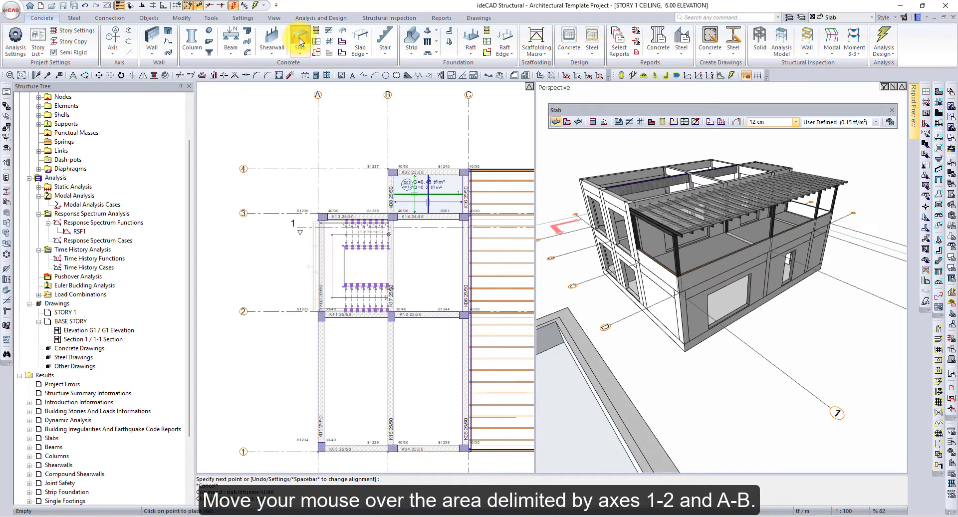
left_click(351, 376)
left_click(350, 375)
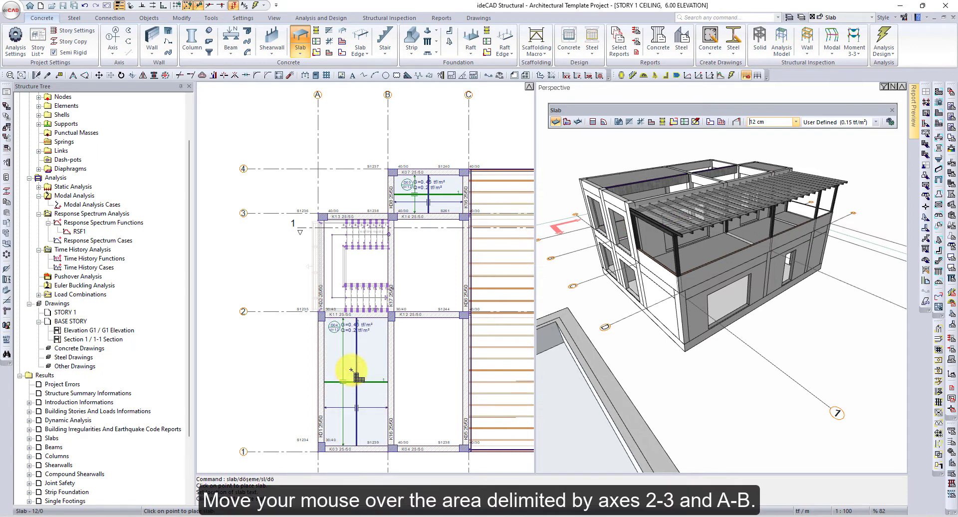
left_click(360, 262)
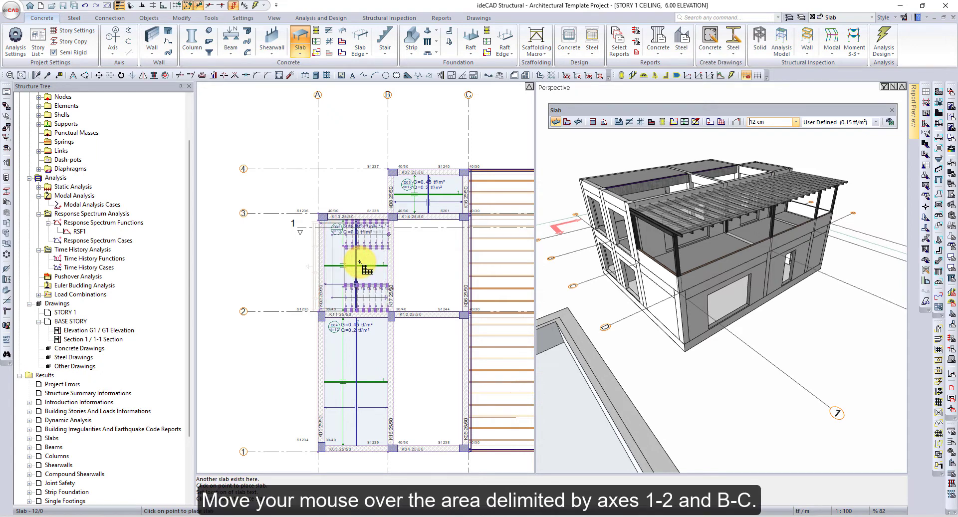
left_click(416, 369)
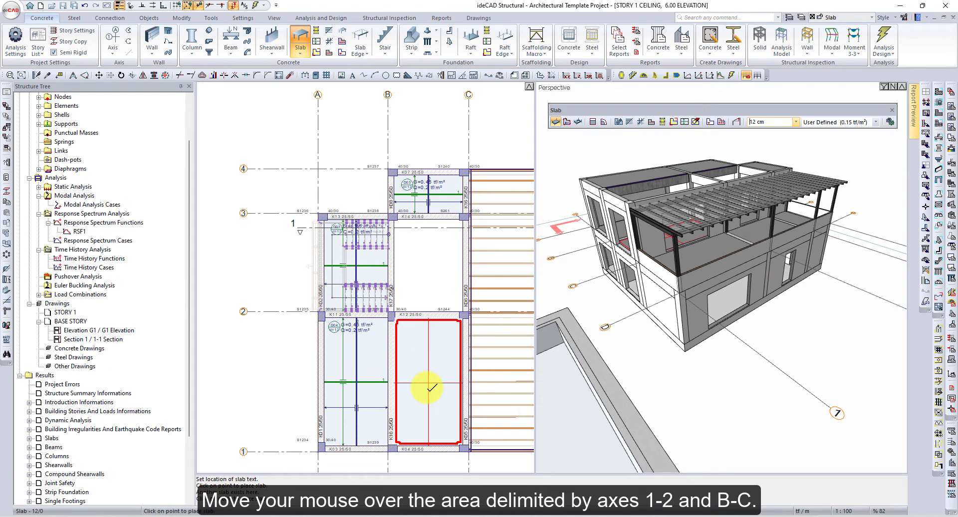
left_click(427, 387)
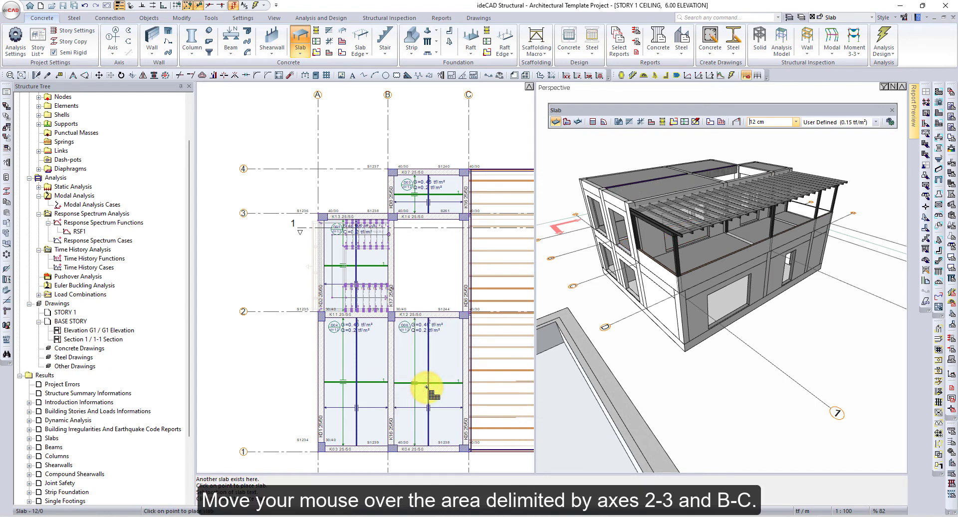
left_click(425, 275)
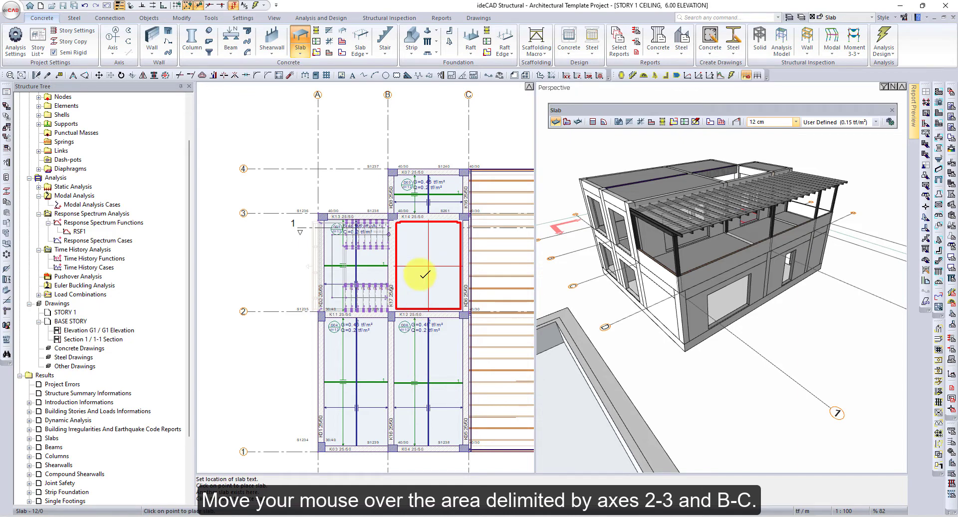
left_click(425, 274)
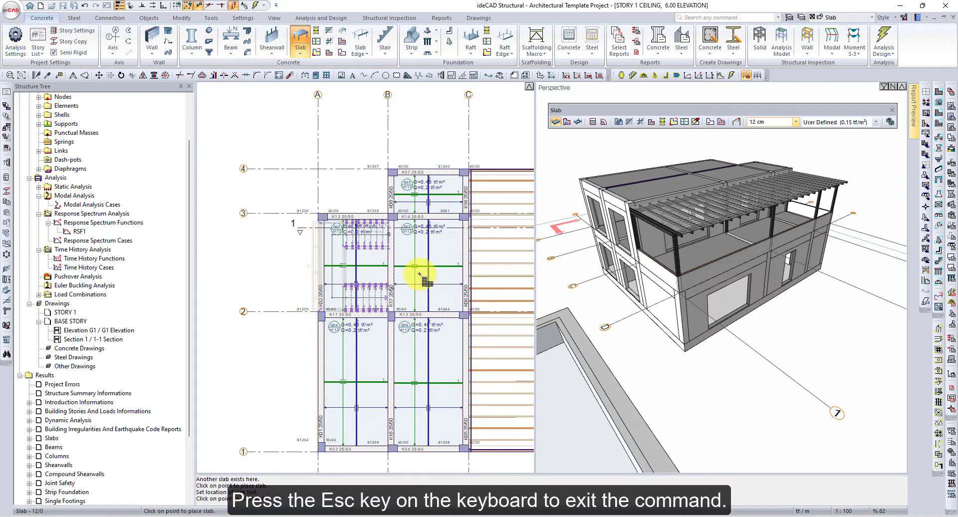
key("Escape")
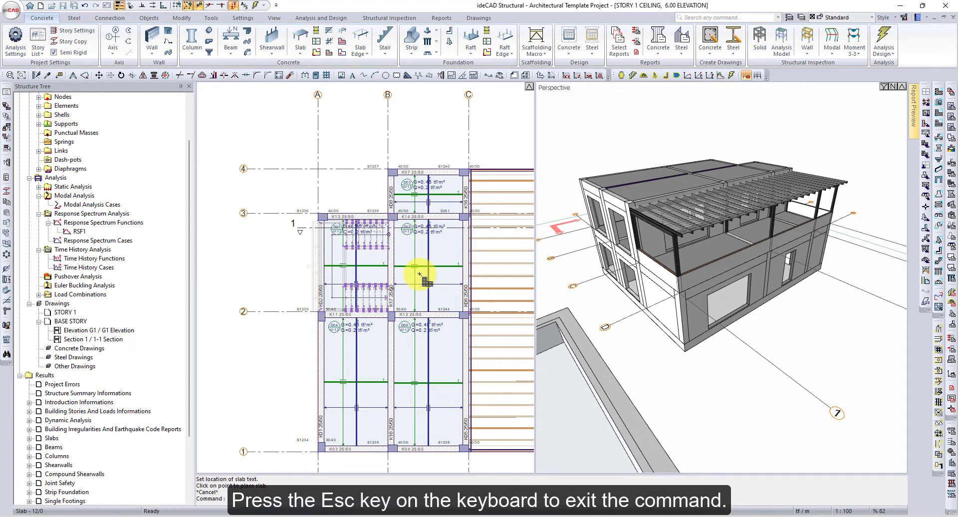
Step: Turn off Advanced Snap and choose the RHS 100*150*4 section for a steel beam
left_click(188, 8)
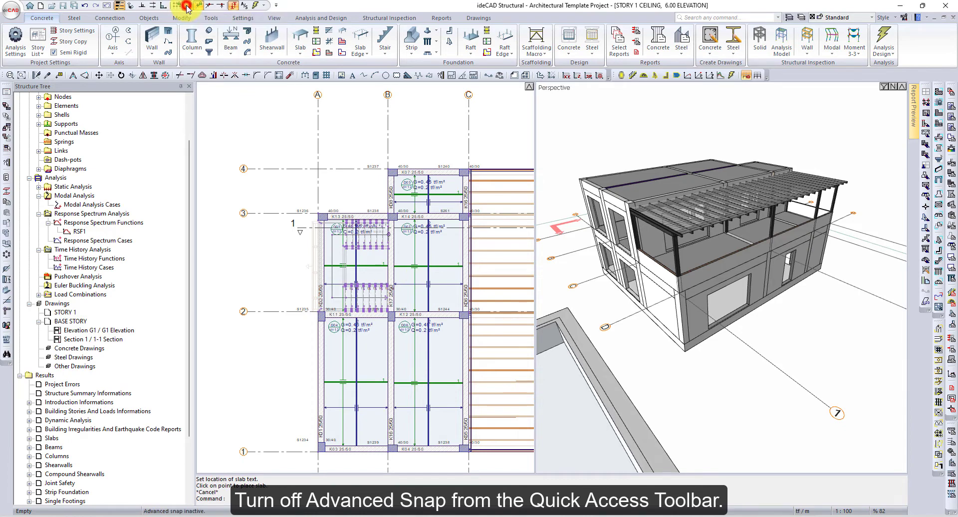
left_click(78, 20)
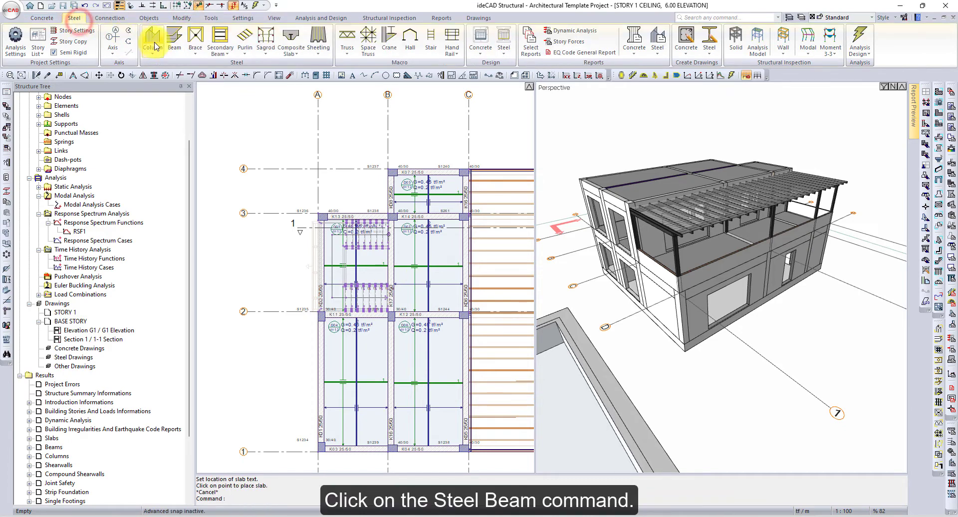
left_click(174, 39)
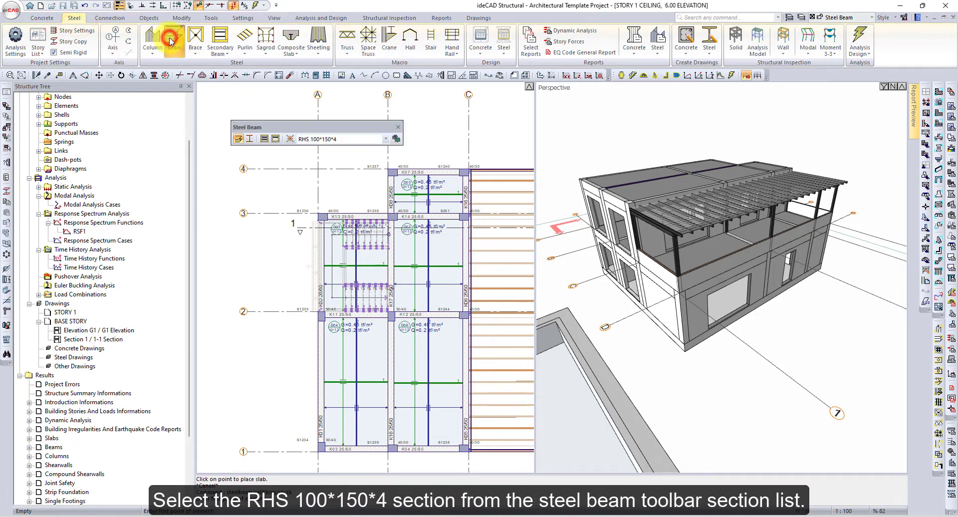
left_click(386, 139)
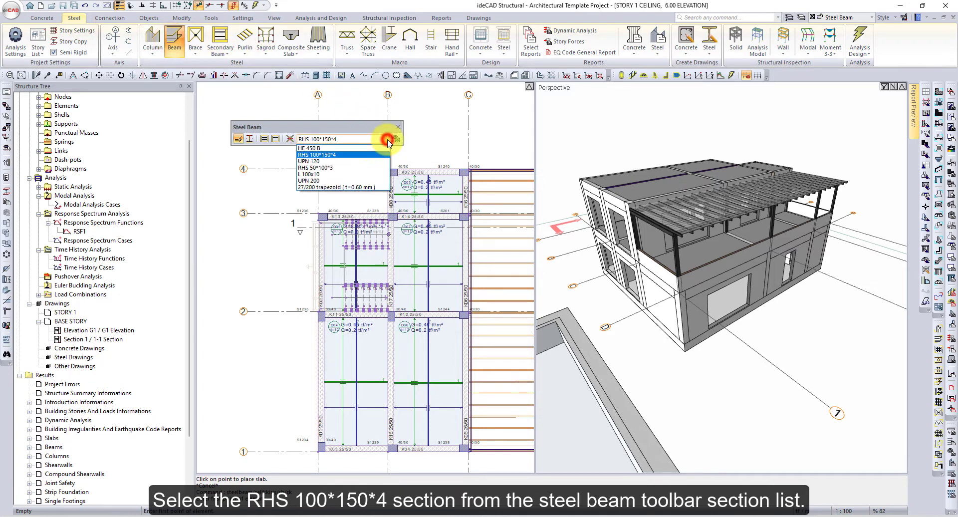
left_click(340, 155)
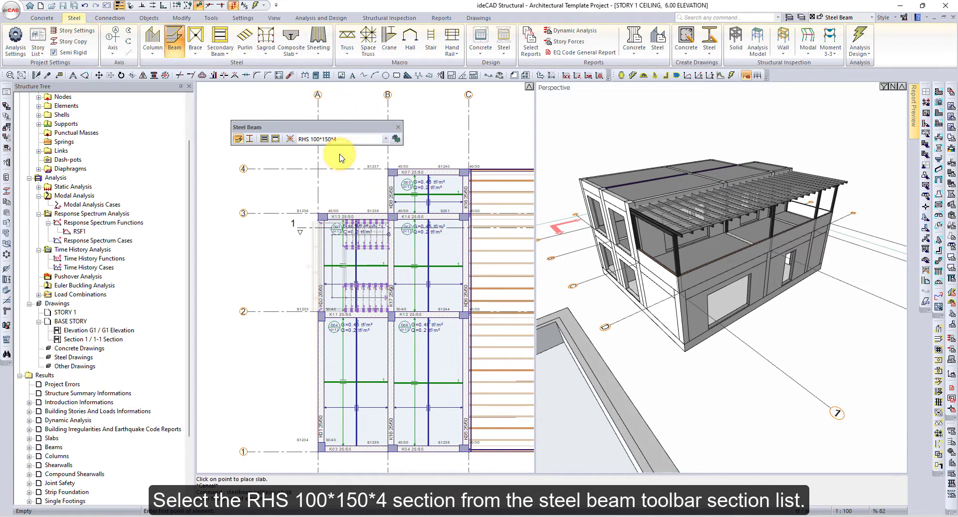
Step: Connect the tops of the steel columns at D-2 and C-2 with the steel beam
scroll(793, 249, "up", 8)
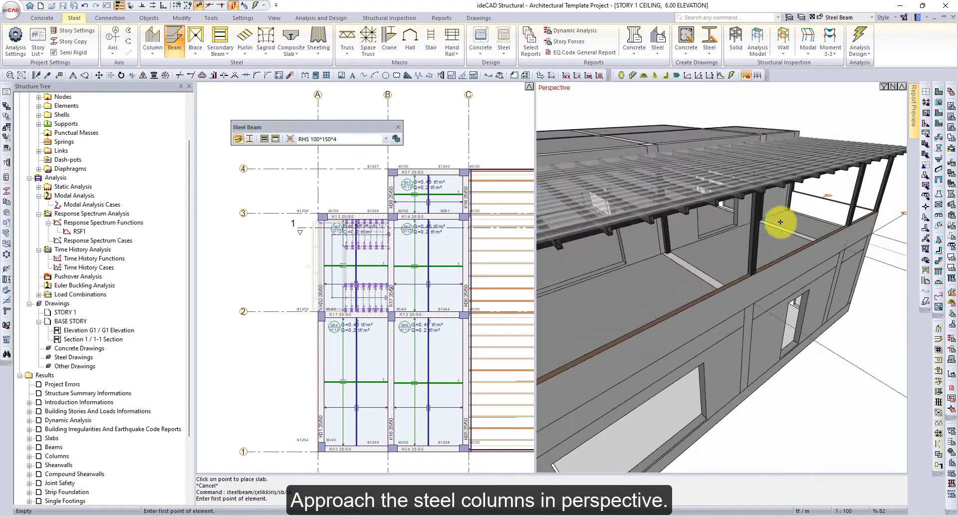
scroll(736, 310, "down", 6)
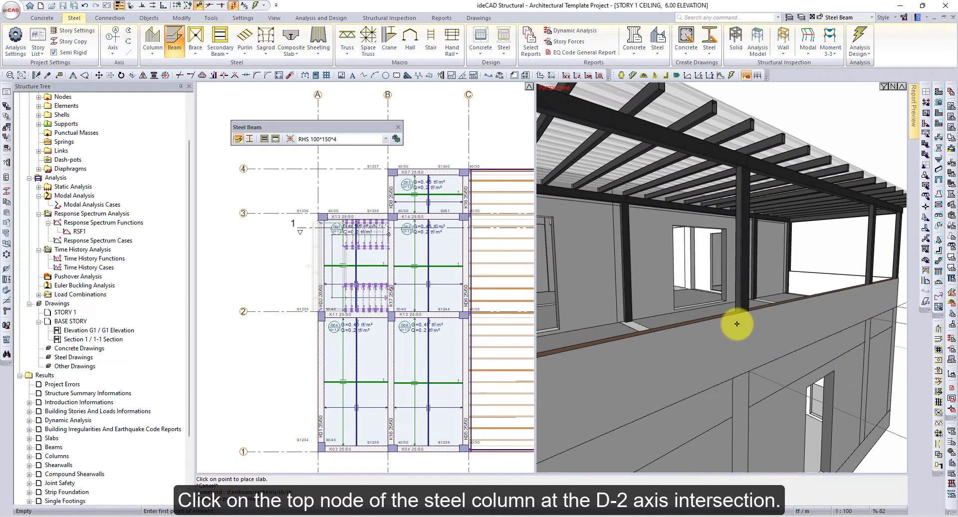
left_click(750, 156)
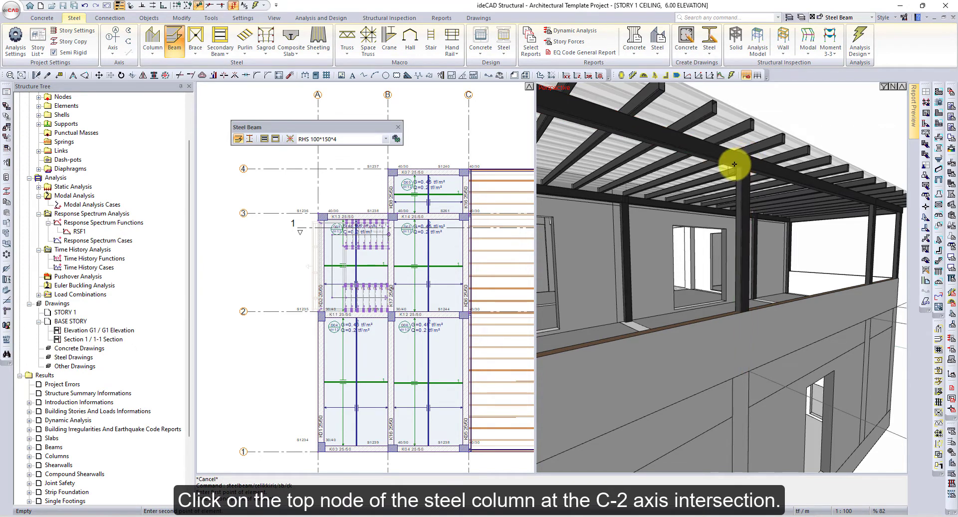
left_click(630, 198)
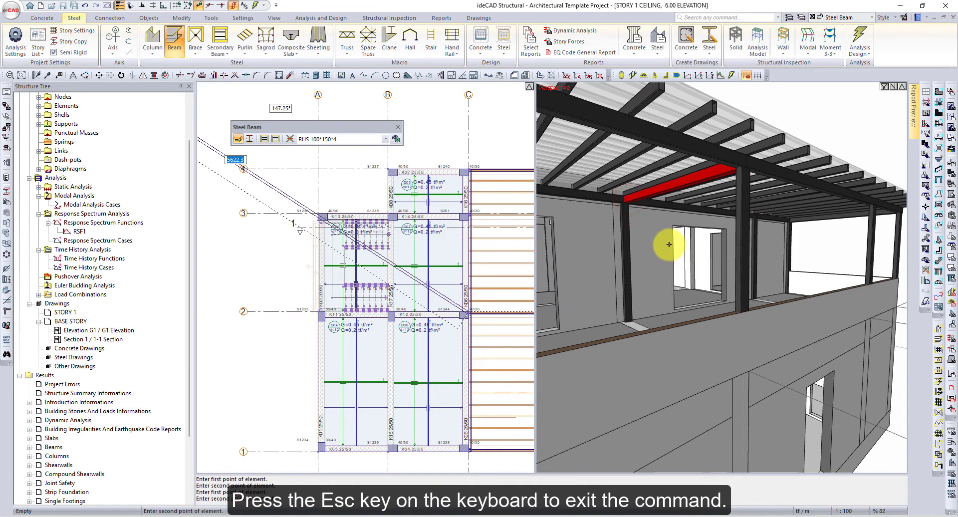
key("Escape")
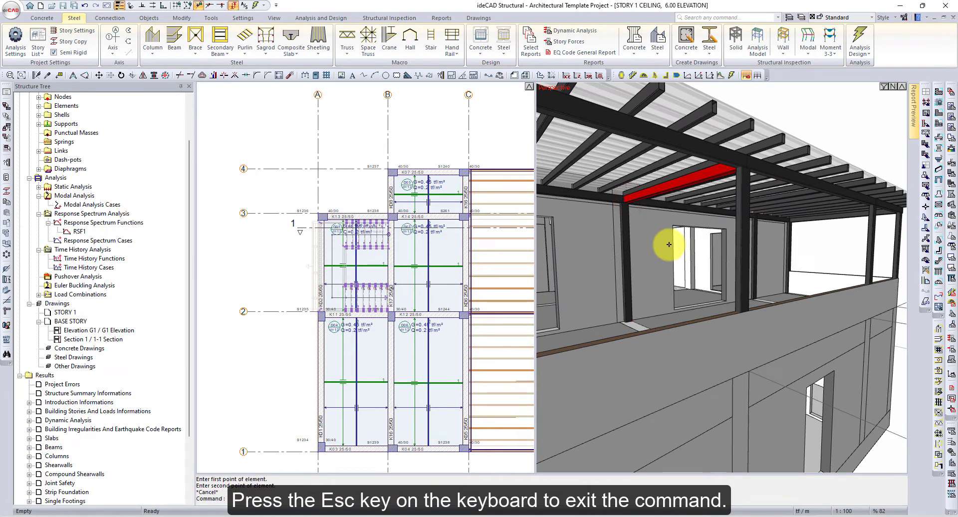
Step: Join the D-3 and C-3 steel column tops with another RHS 100*150*4 beam
left_click(170, 39)
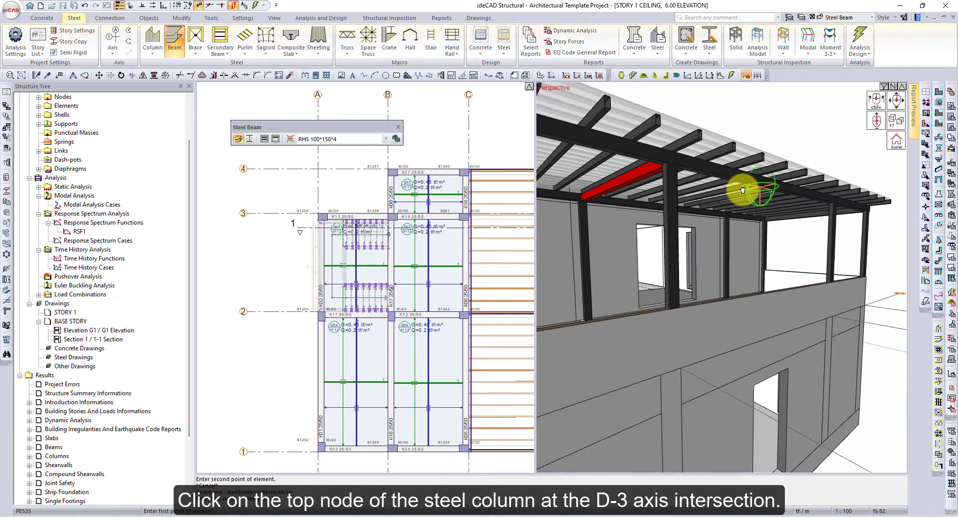
scroll(807, 195, "up", 4)
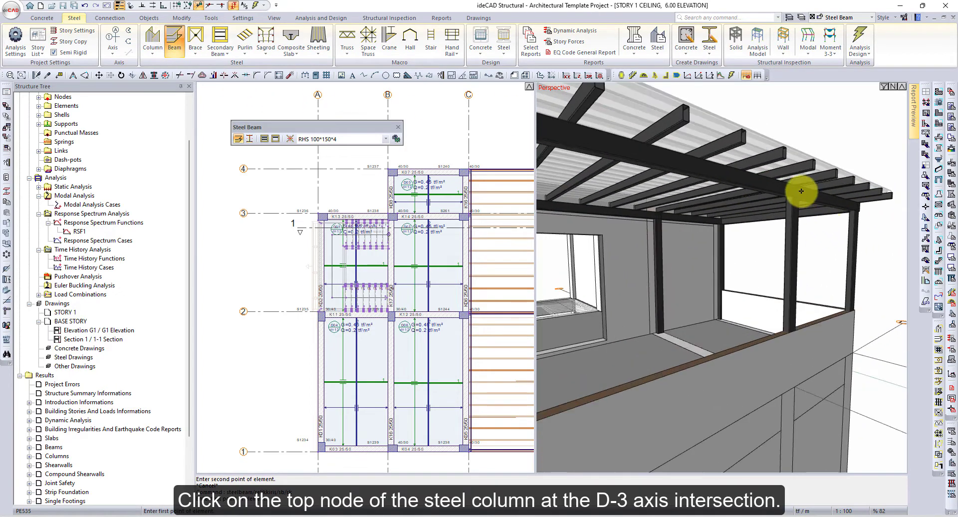
left_click(799, 186)
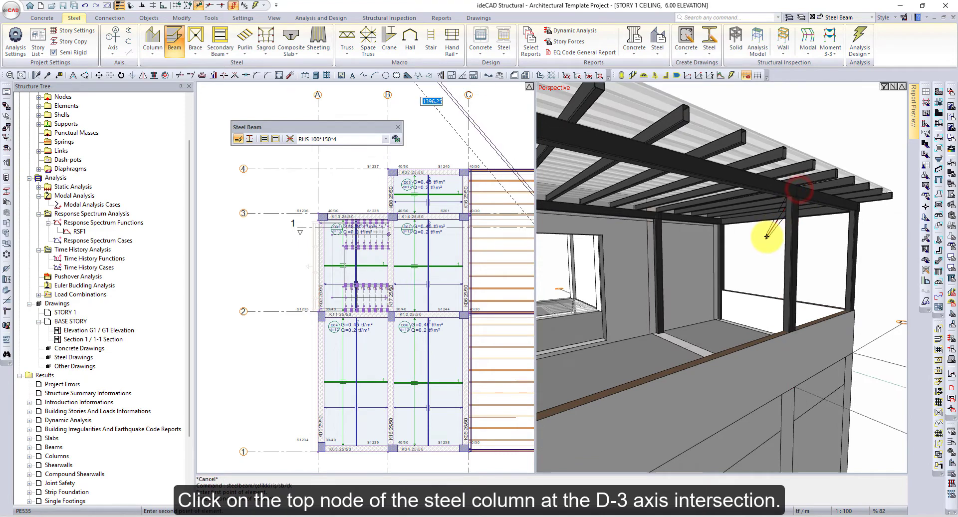
left_click(660, 214)
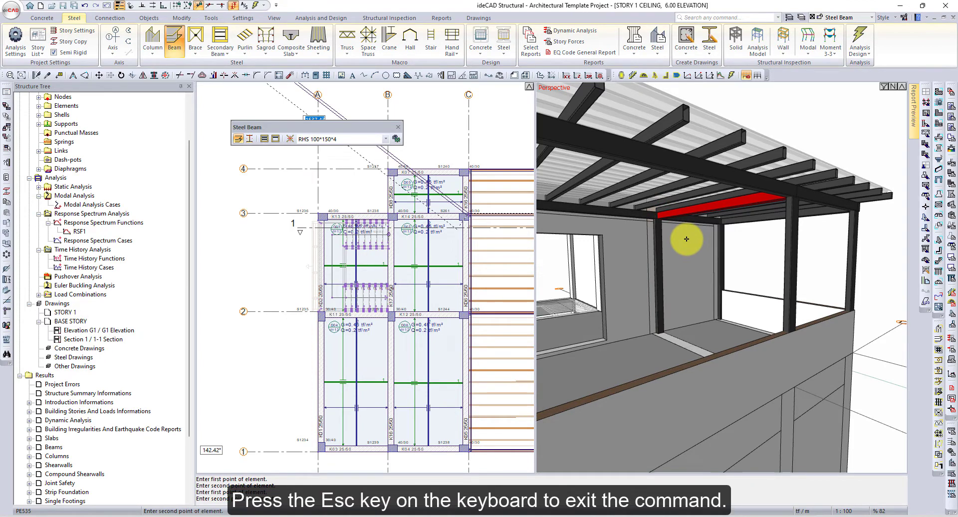
key("Escape")
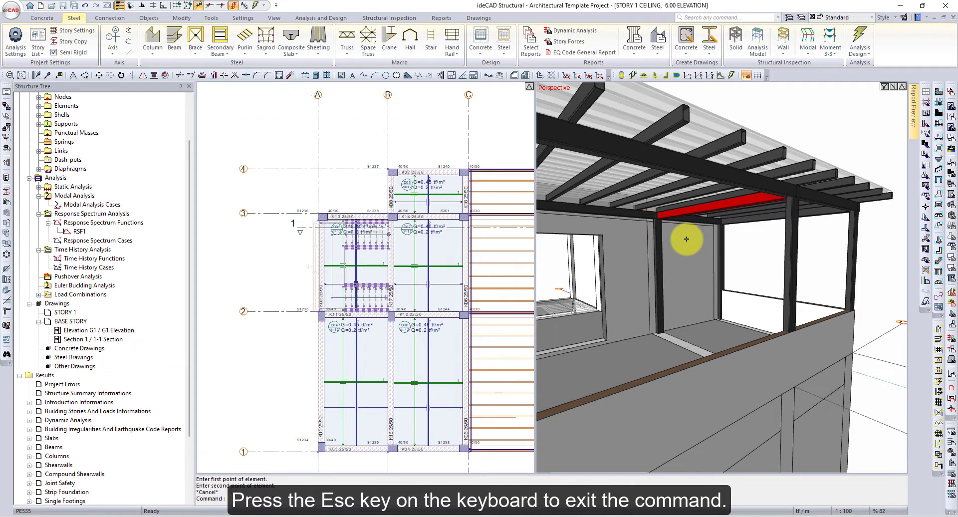